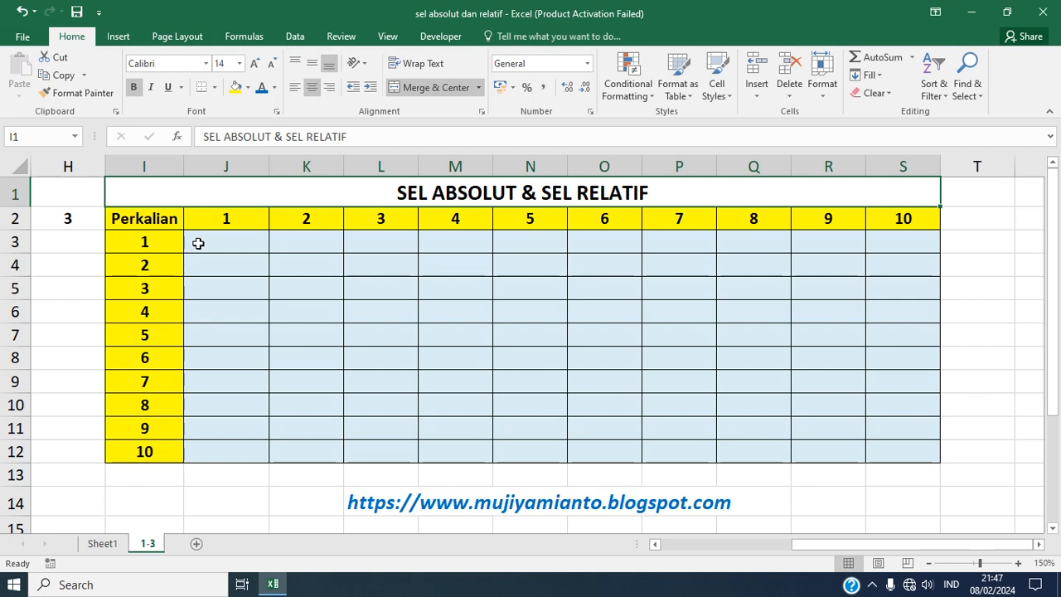
Examine the multiplication table's row headers in column I and its column headers in row 2.
left_click(152, 240)
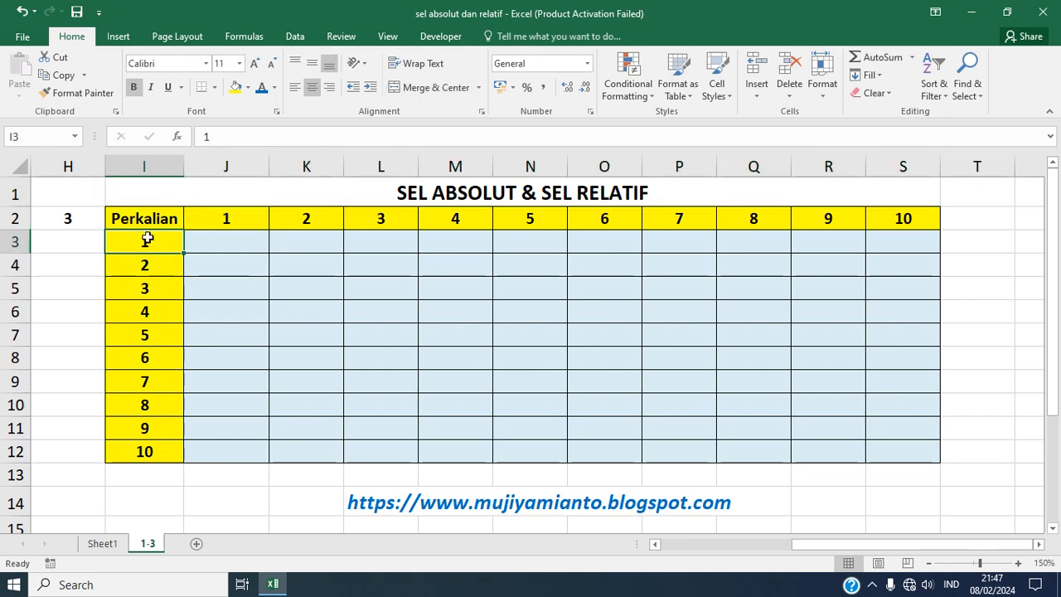
key("Down")
key("Down")
key("Down")
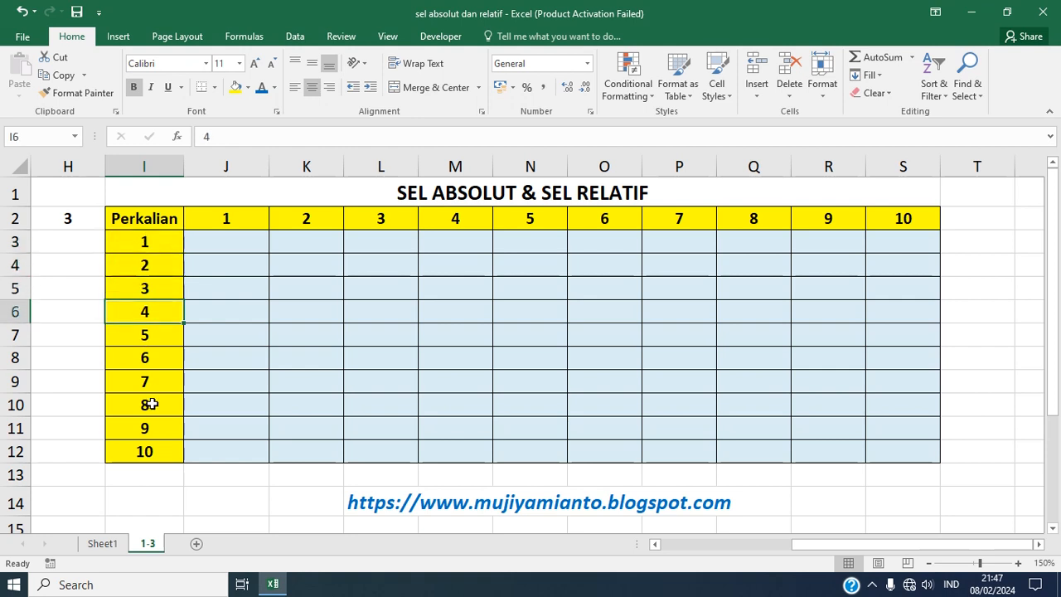
left_click(147, 443)
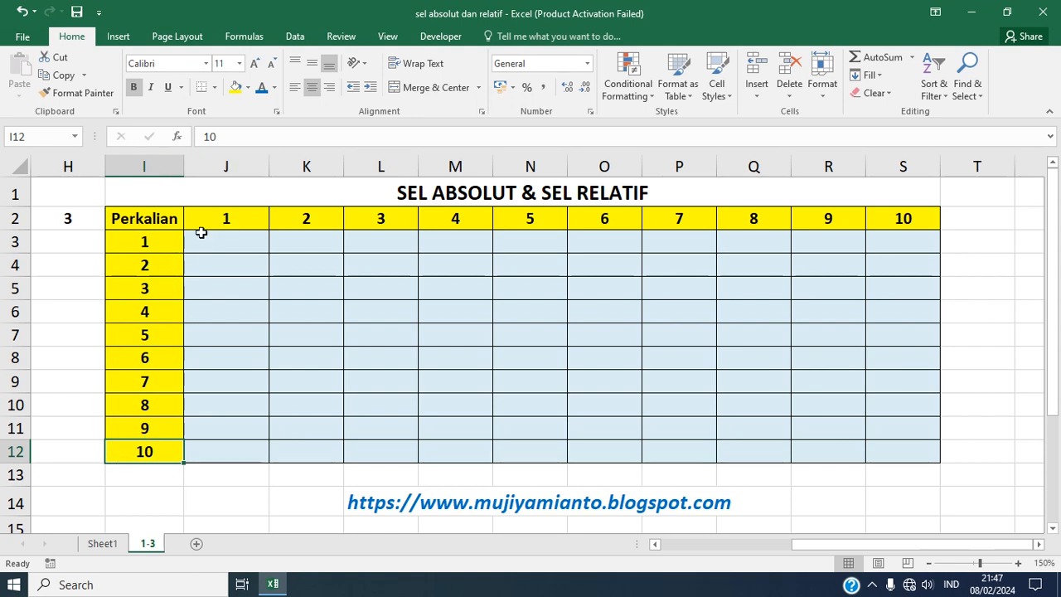
left_click(246, 223)
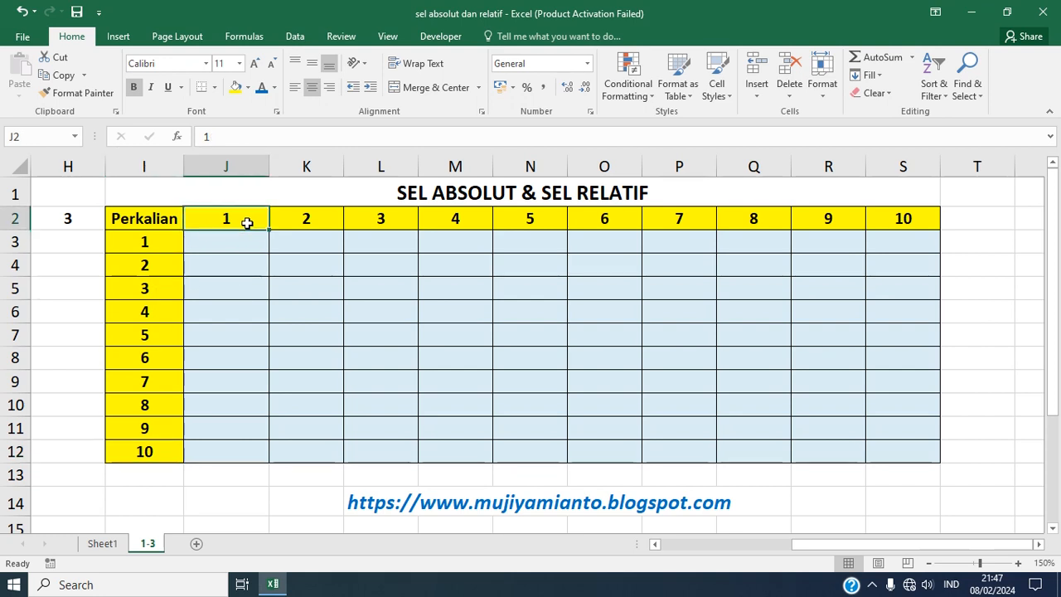
key("Right")
key("Right")
key("Right")
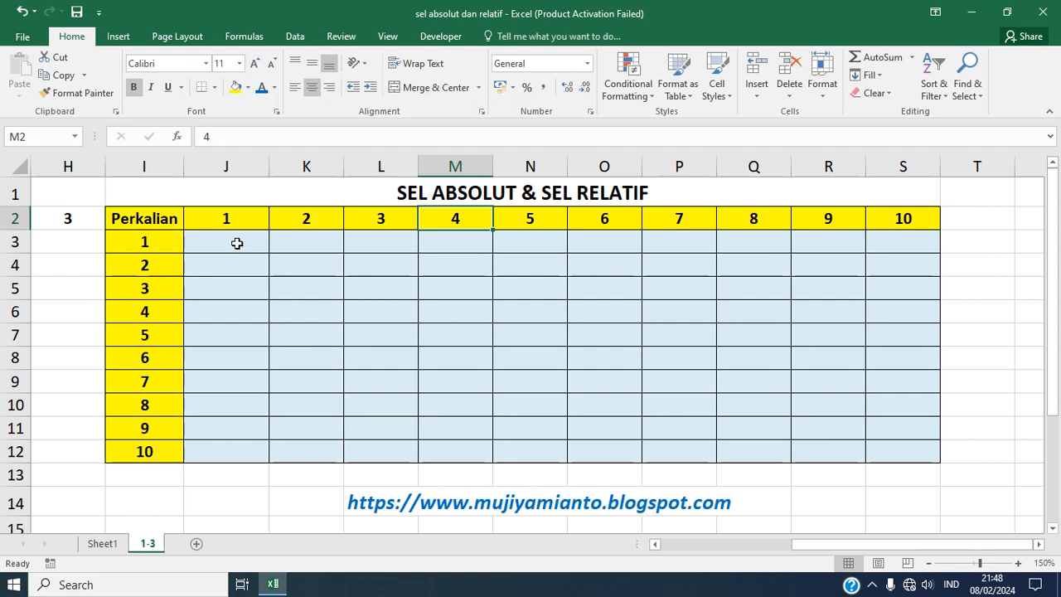
Enter the formula =I3*J2 in cell J3 to multiply the first row header by the first column header.
left_click(237, 243)
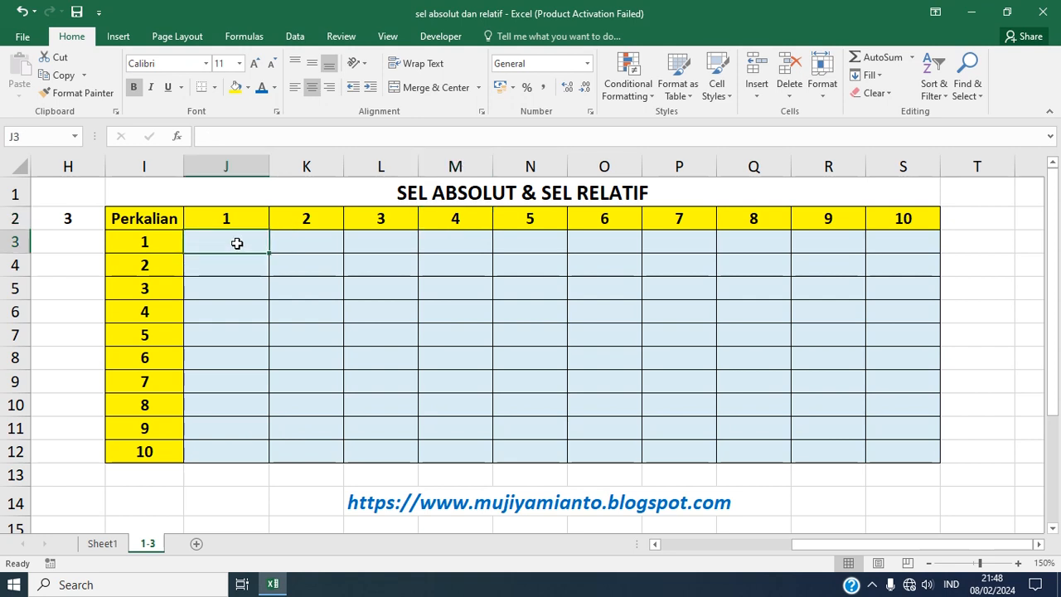
left_click(150, 239)
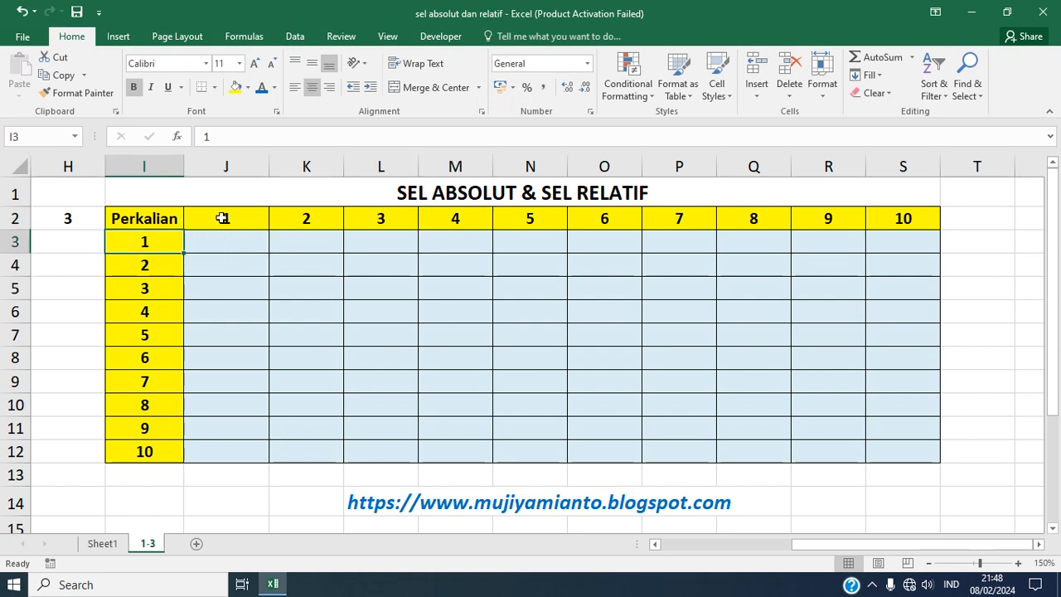
left_click(222, 218)
left_click(223, 239)
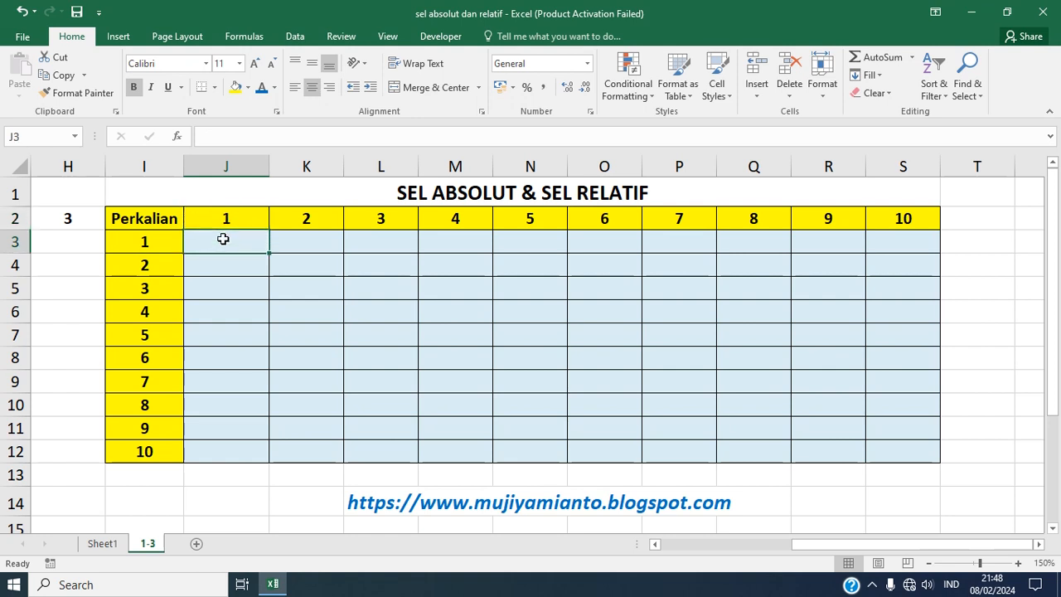
type("=")
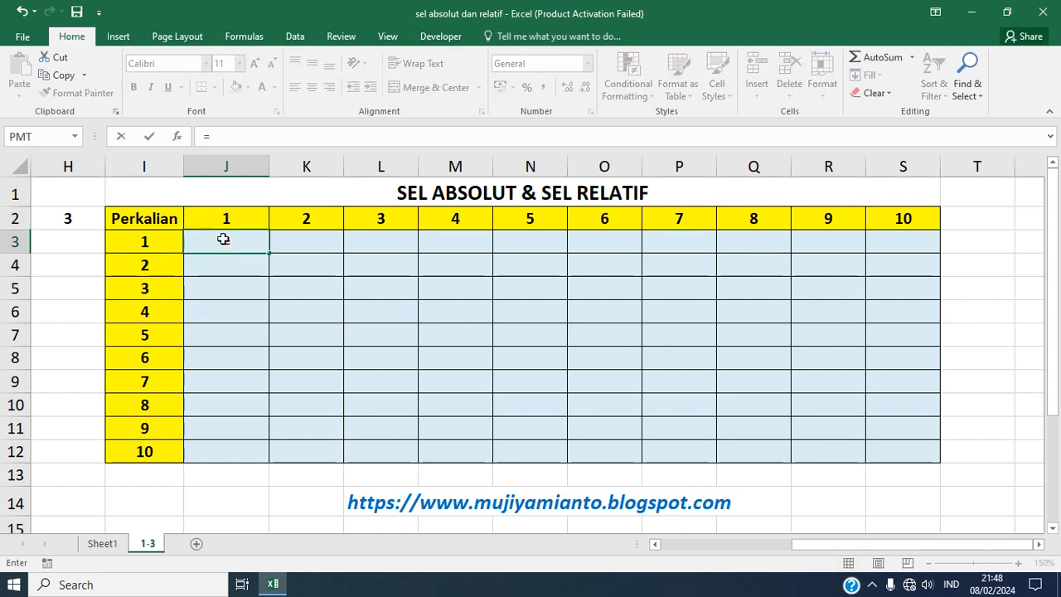
left_click(147, 243)
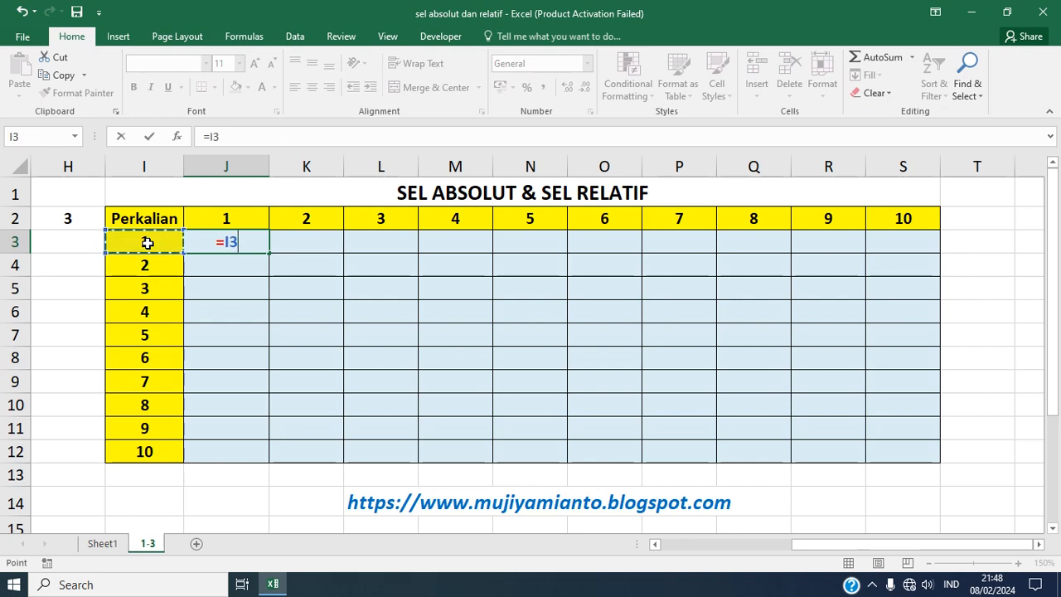
type("*")
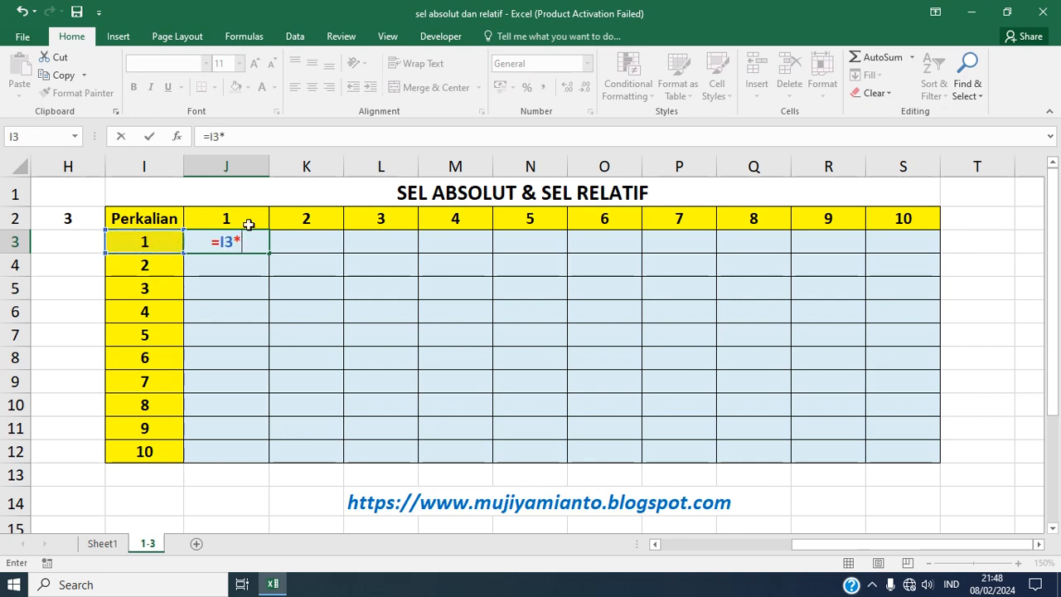
left_click(249, 218)
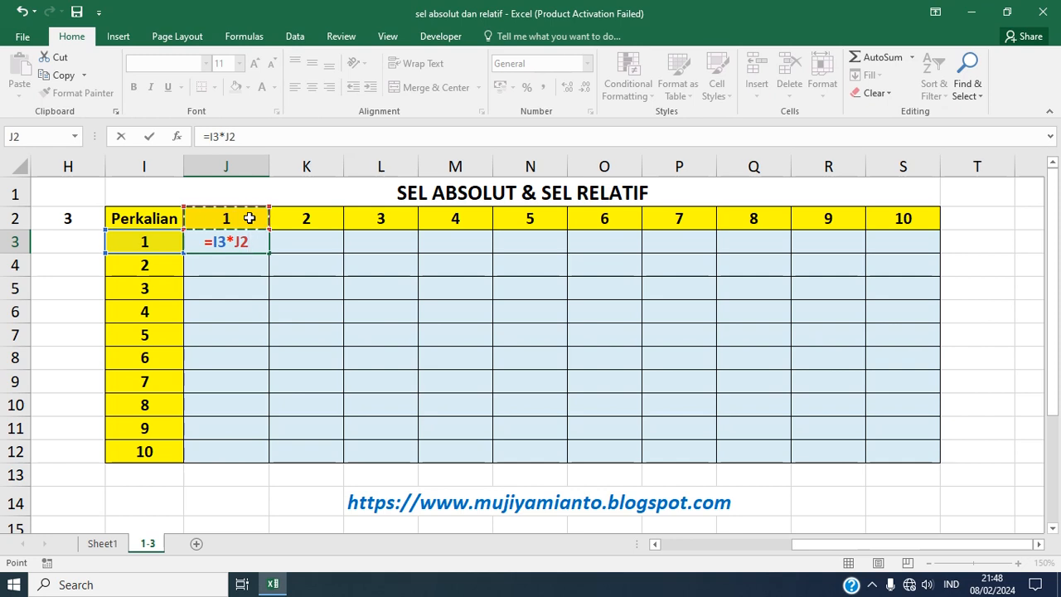
key("Return")
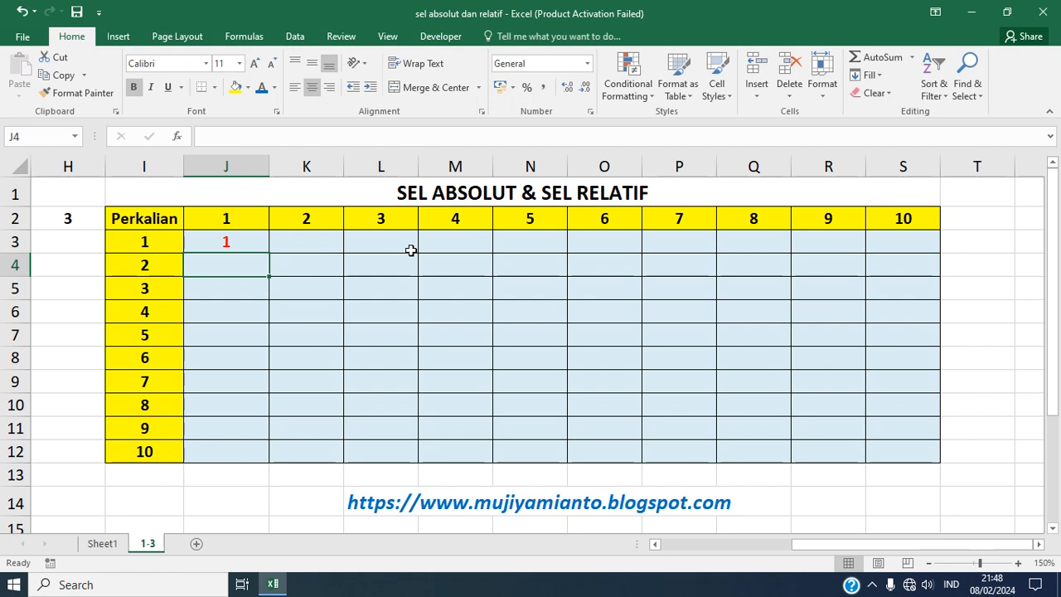
Change the formula in J3 to =$I3*J$2, locking column I and row 2 as mixed references.
left_click(239, 244)
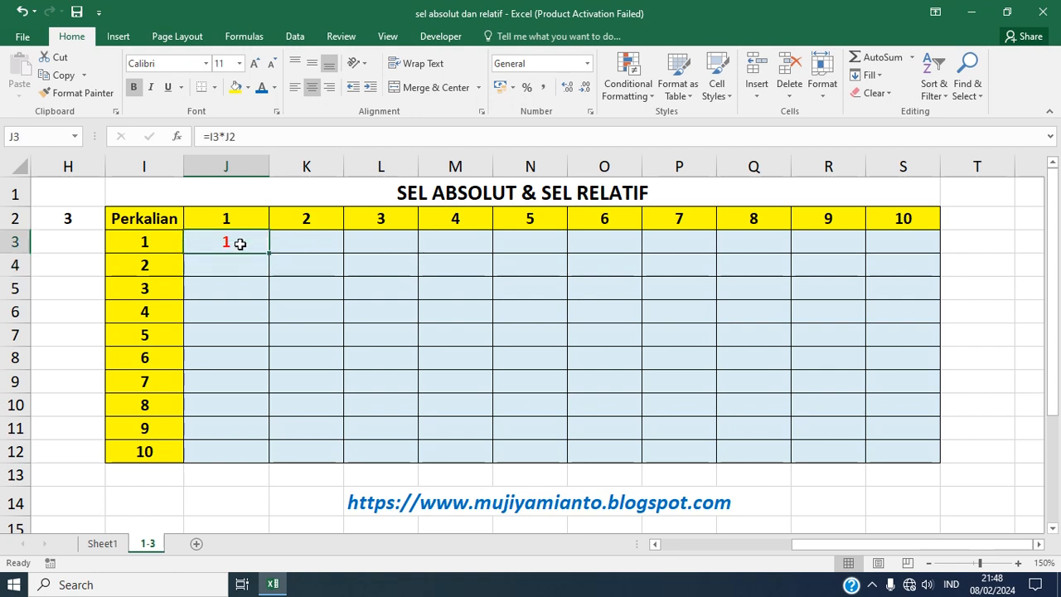
double_click(240, 244)
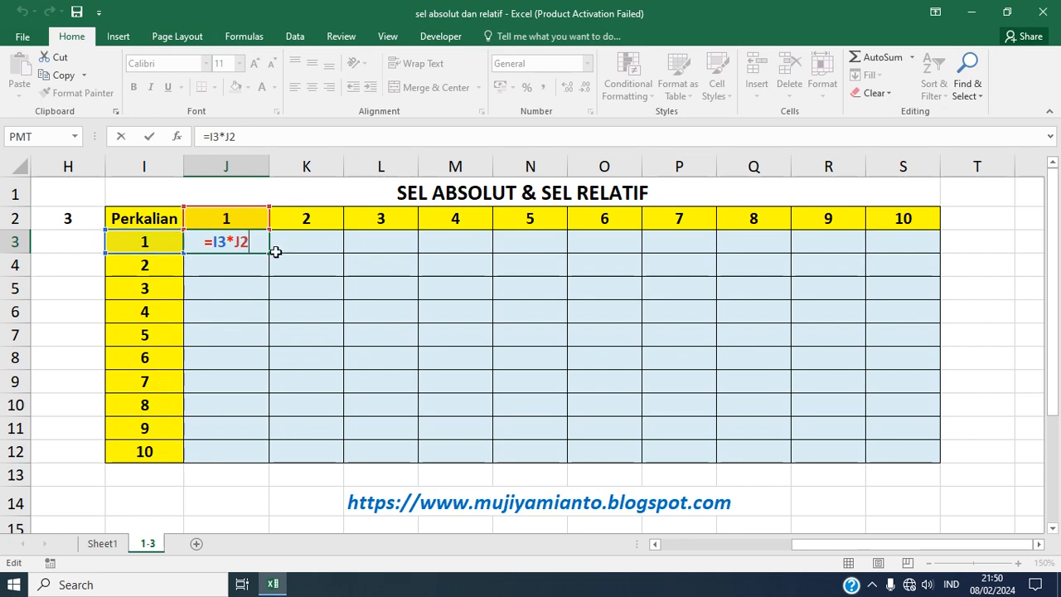
left_click(215, 241)
type("$")
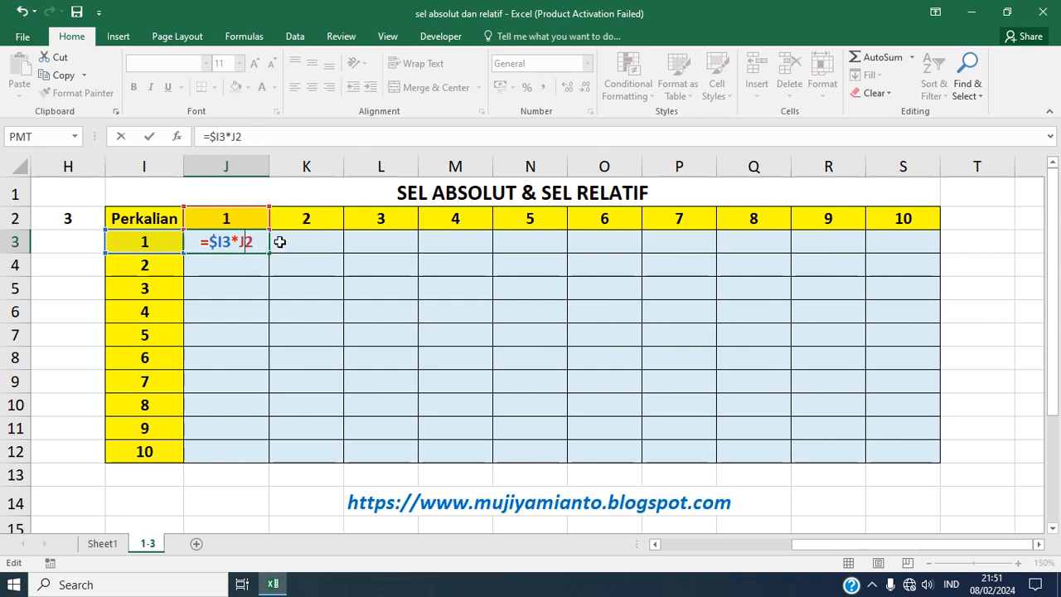
type("$")
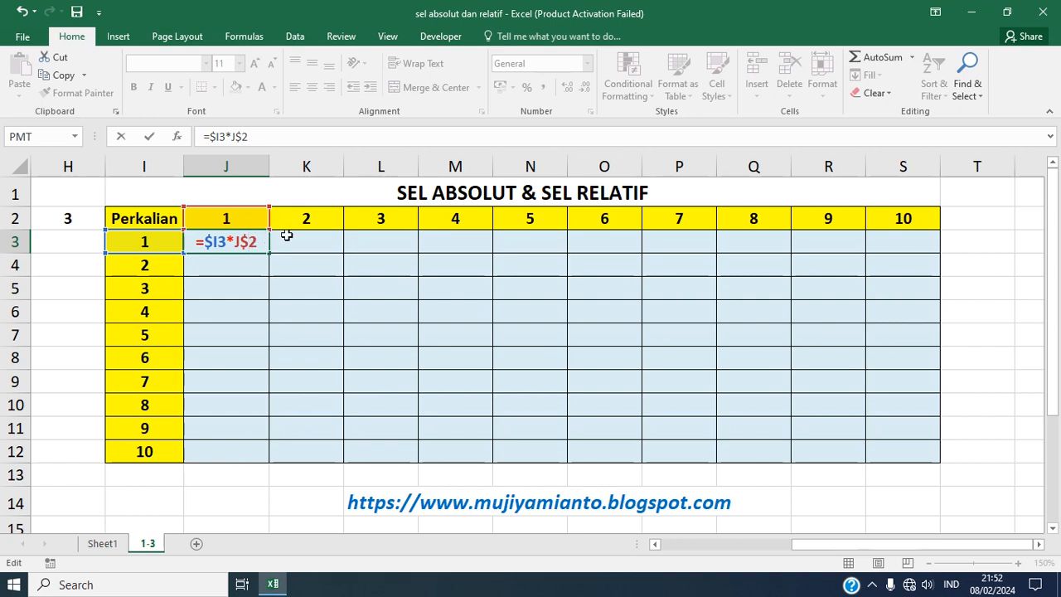
key("Return")
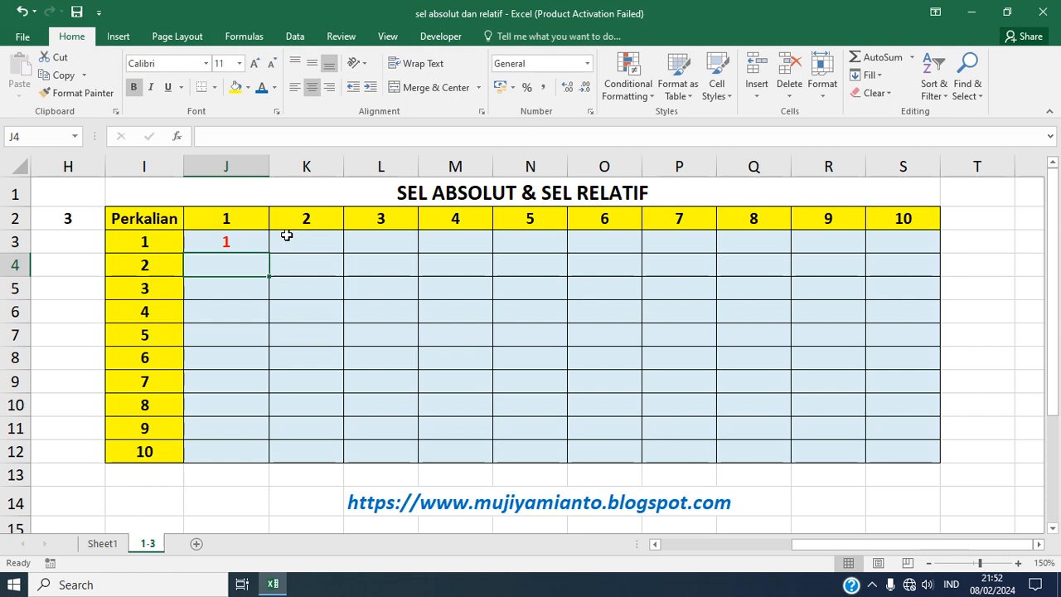
Fill the formula in J3 down to J12 and across to S3.
left_click(247, 241)
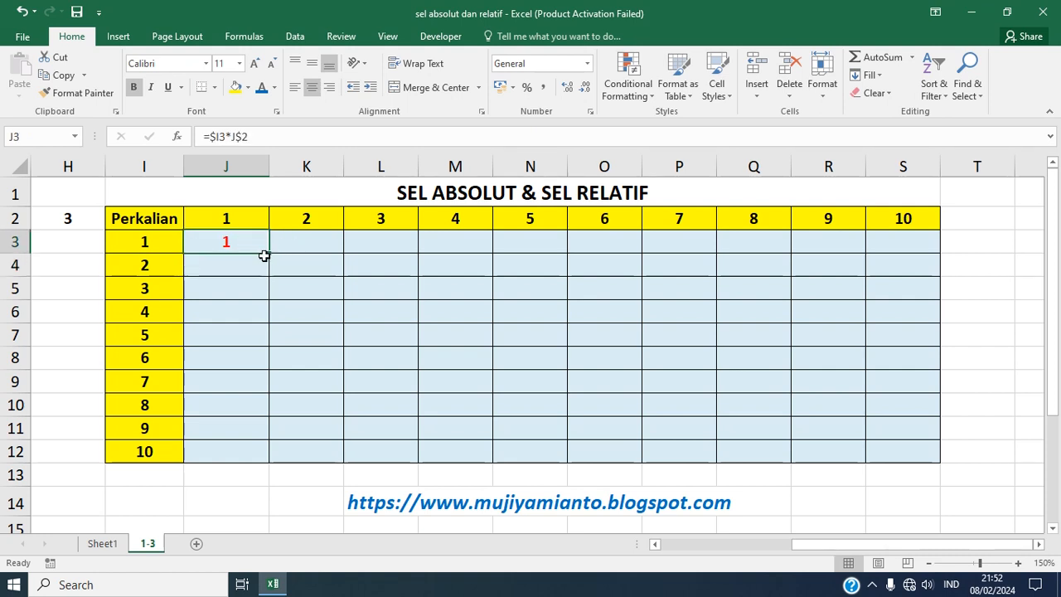
left_click_drag(269, 253, 259, 452)
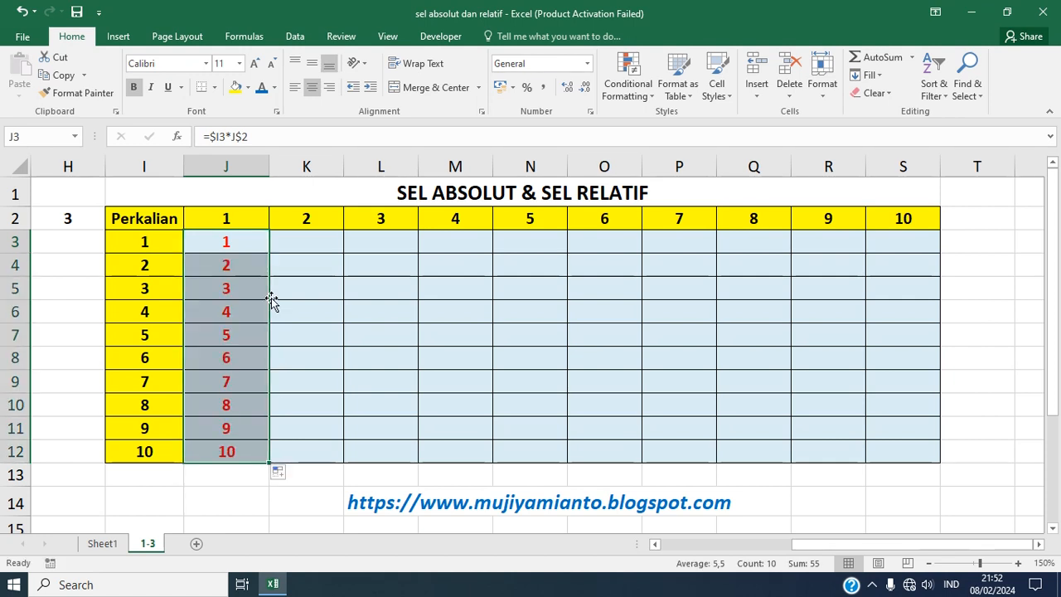
left_click(264, 241)
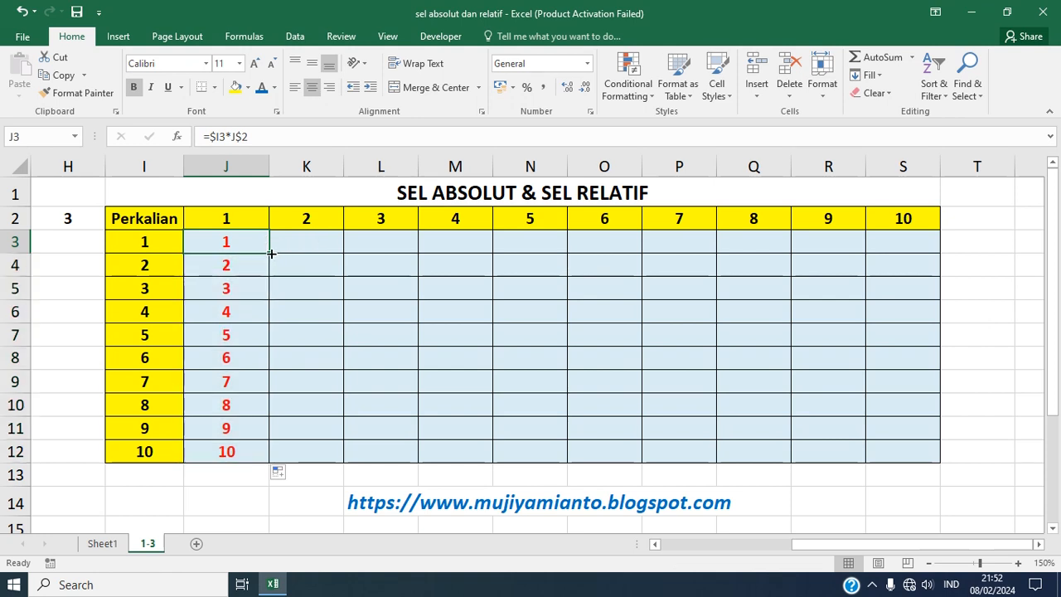
left_click_drag(272, 256, 917, 247)
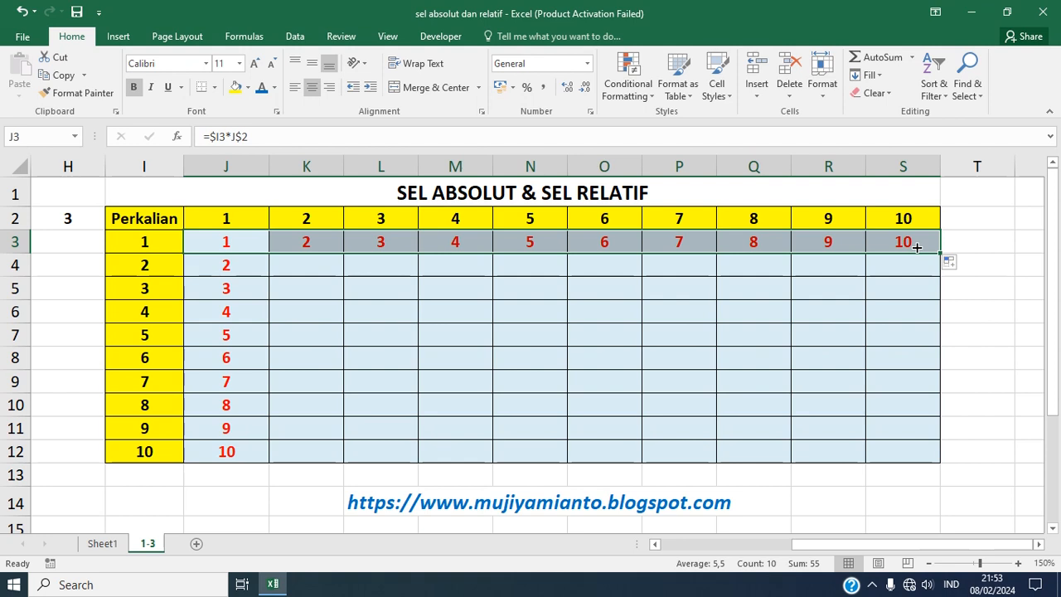
left_click(917, 247)
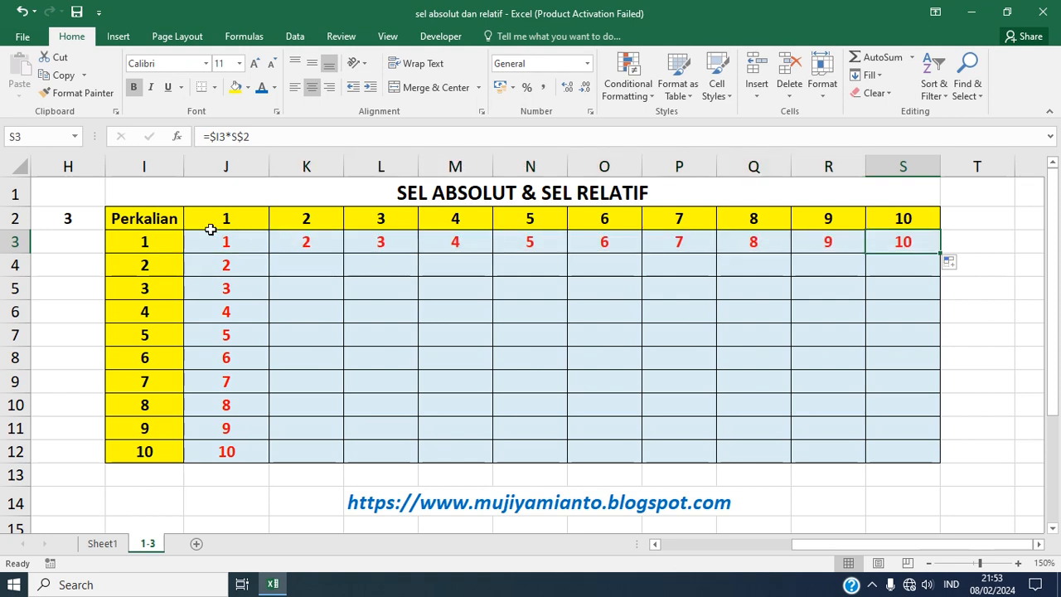
Fill the formulas in J3:S3 down through row 12 to complete the multiplication table.
left_click_drag(220, 238, 928, 237)
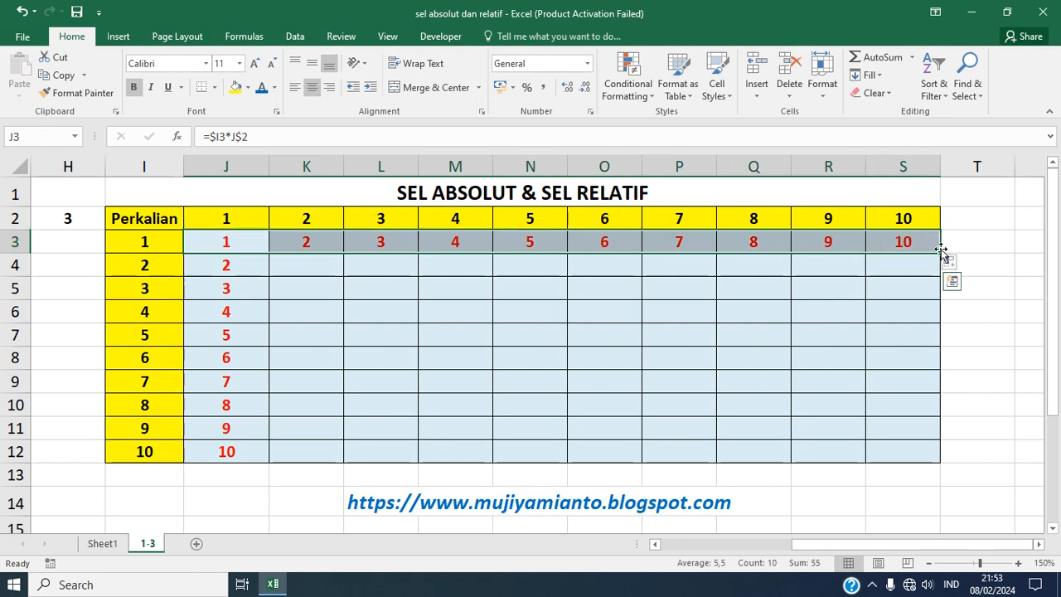
left_click_drag(942, 252, 934, 461)
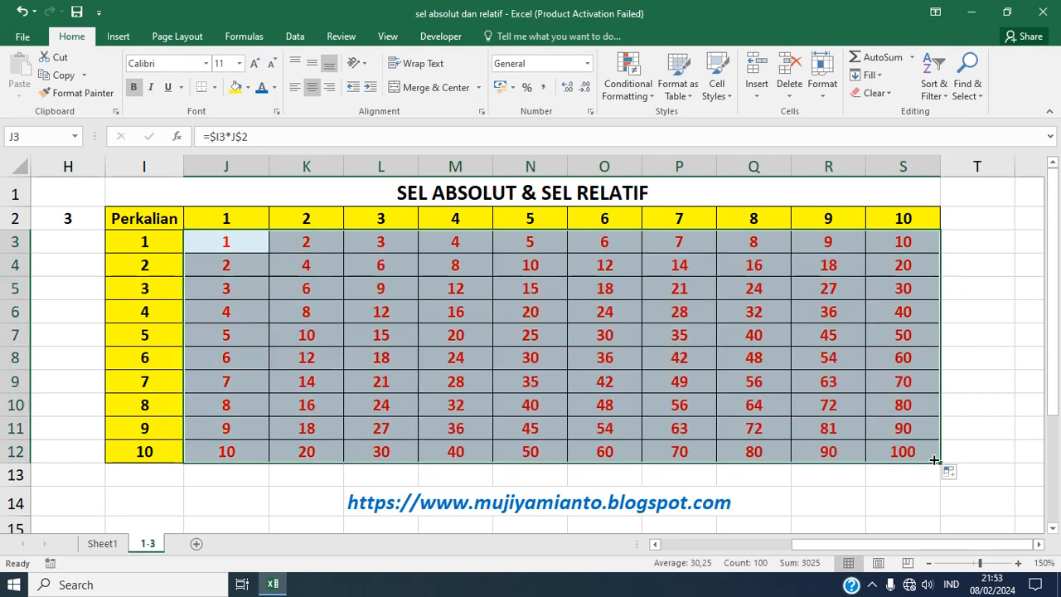
Check sample formulas and products in the filled table against their row and column headers, including 3, 6 and 10.
left_click(334, 270)
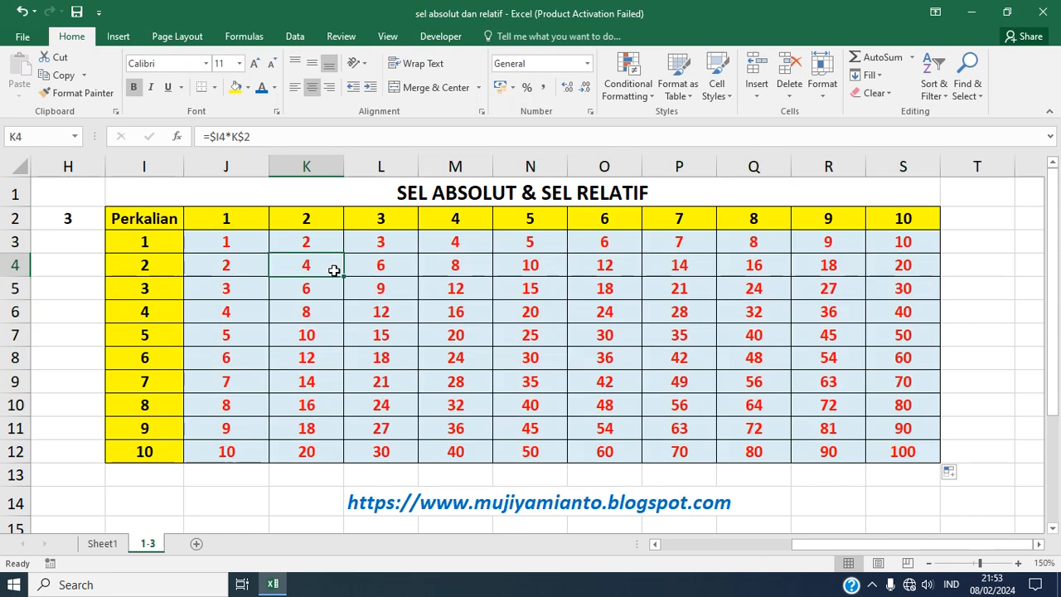
left_click(157, 293)
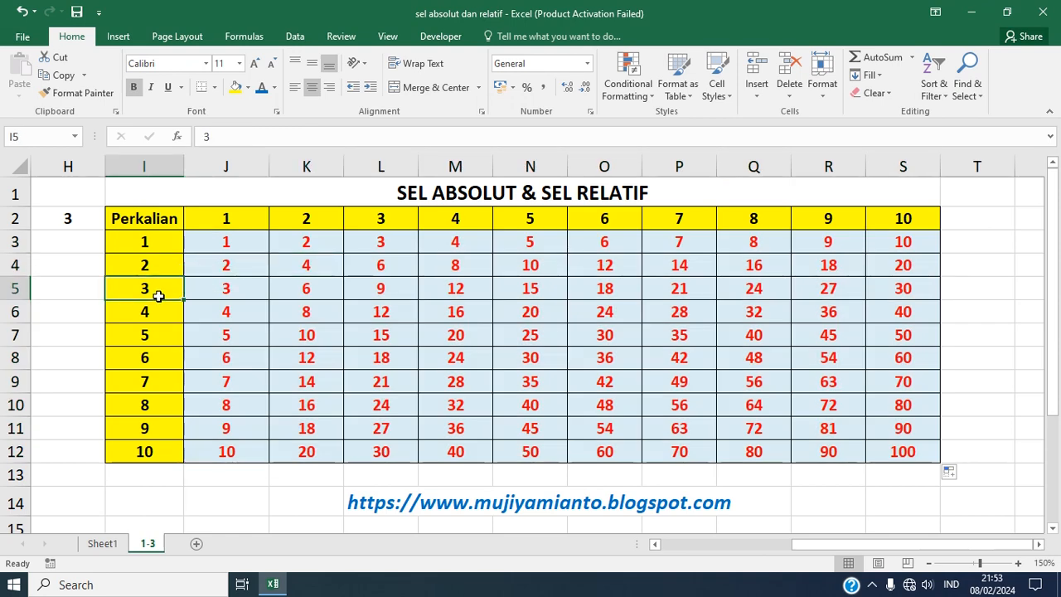
left_click(485, 290)
left_click(122, 363)
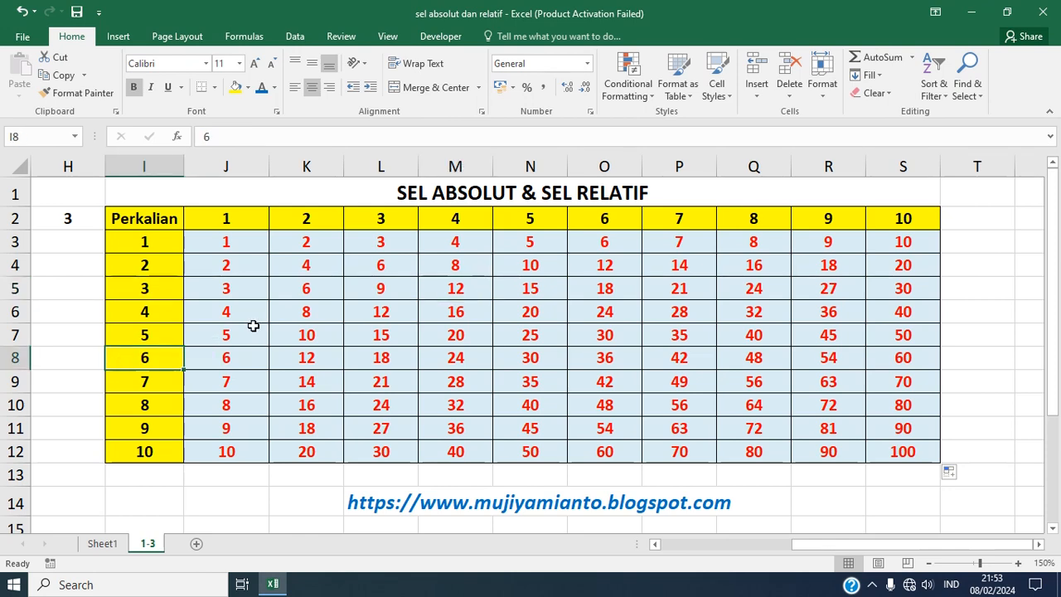
left_click(615, 359)
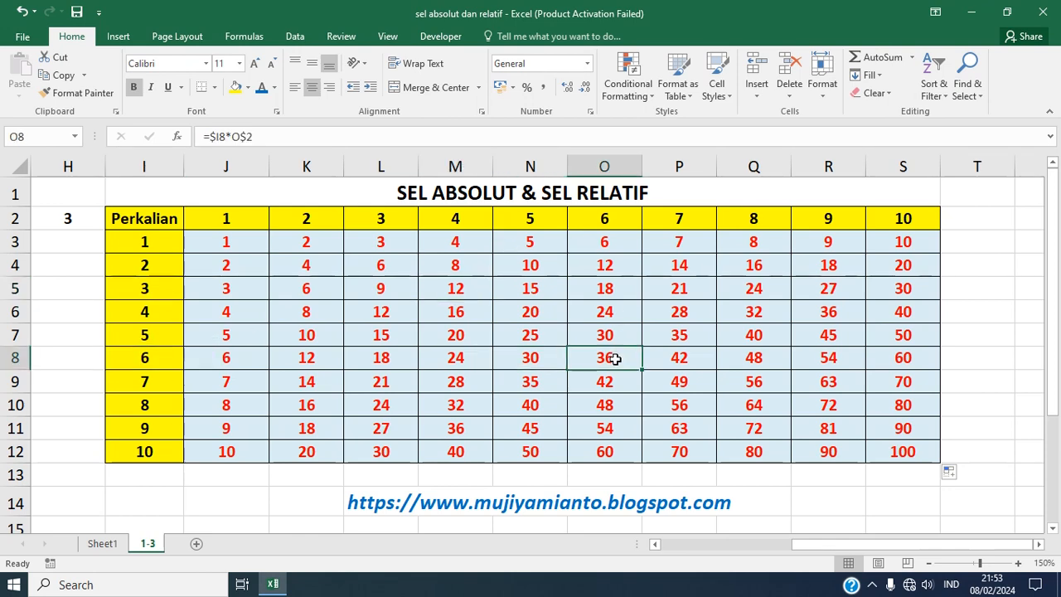
left_click(138, 450)
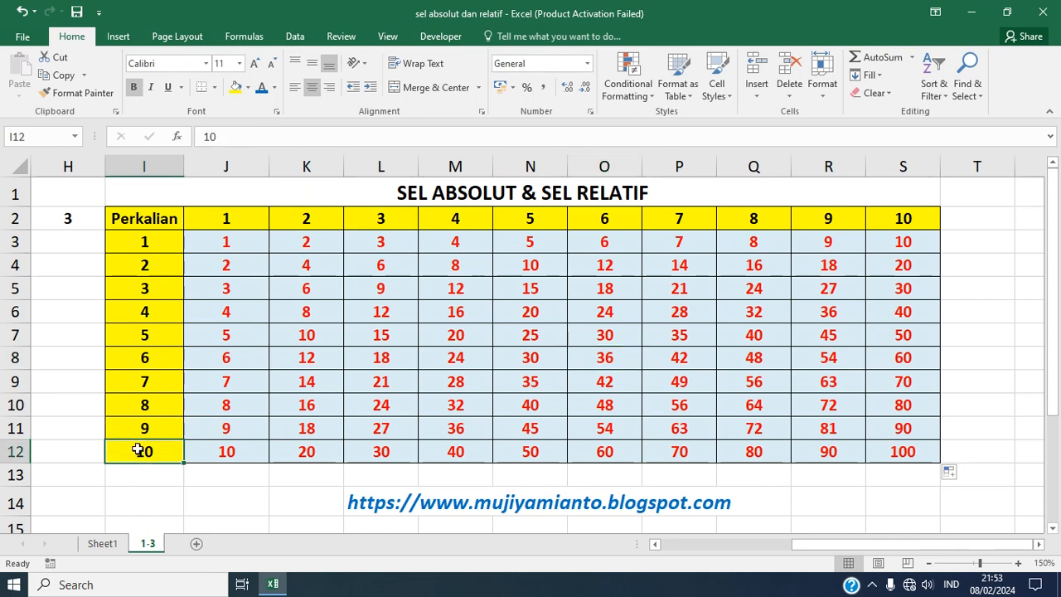
left_click(933, 217)
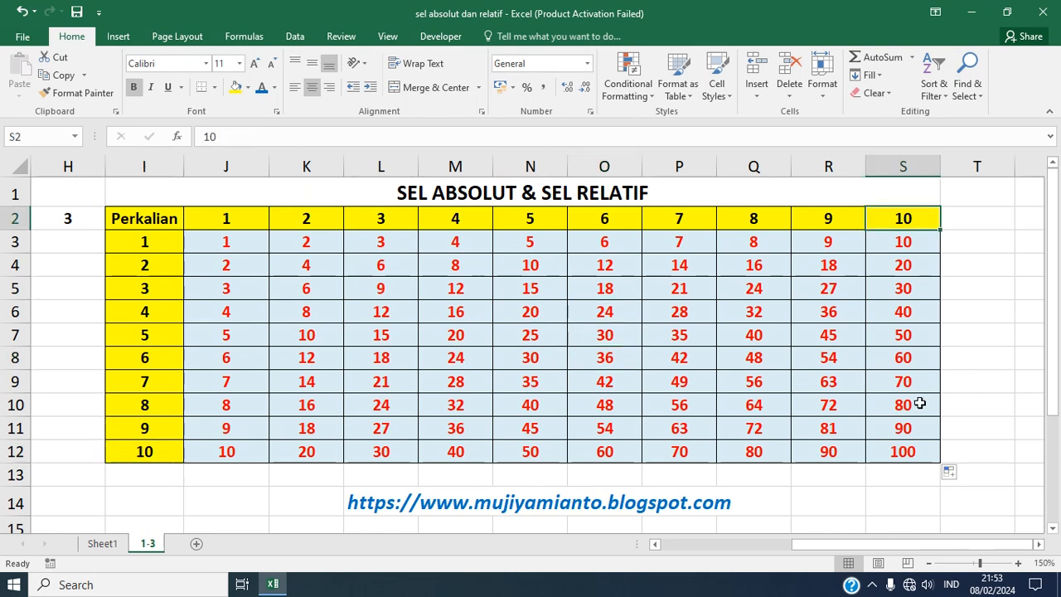